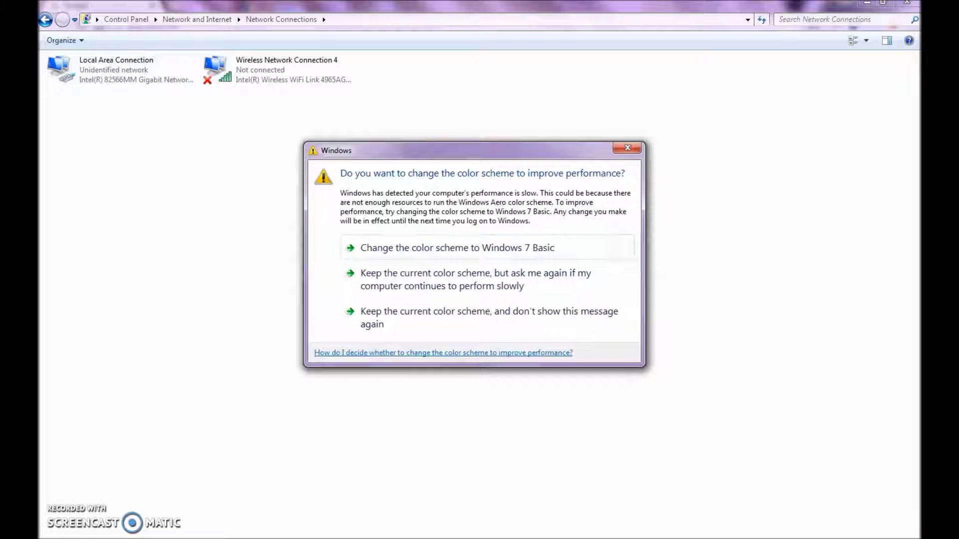
- Keep the current colour scheme and stop Windows from showing this prompt again
left_click(530, 312)
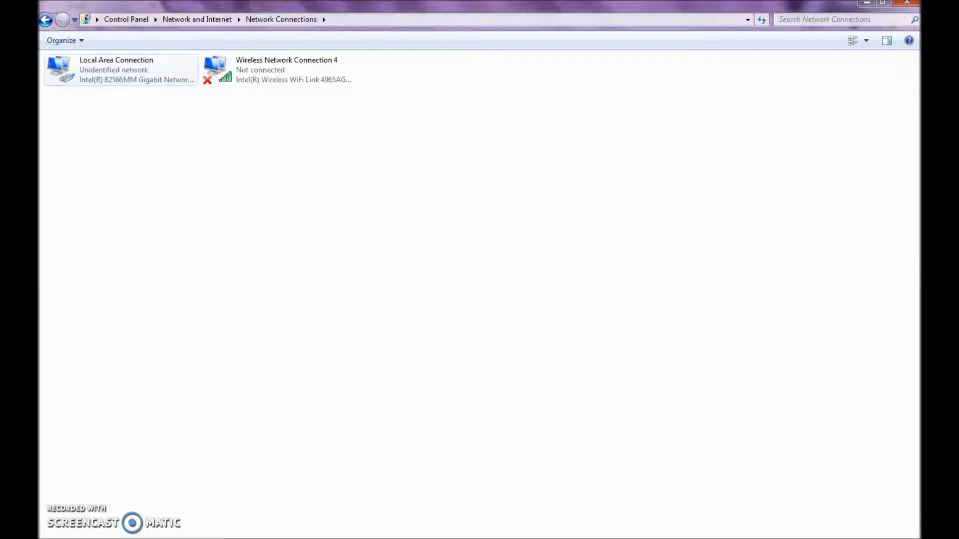
- Open the Properties dialog of Local Area Connection from its context menu
right_click(143, 74)
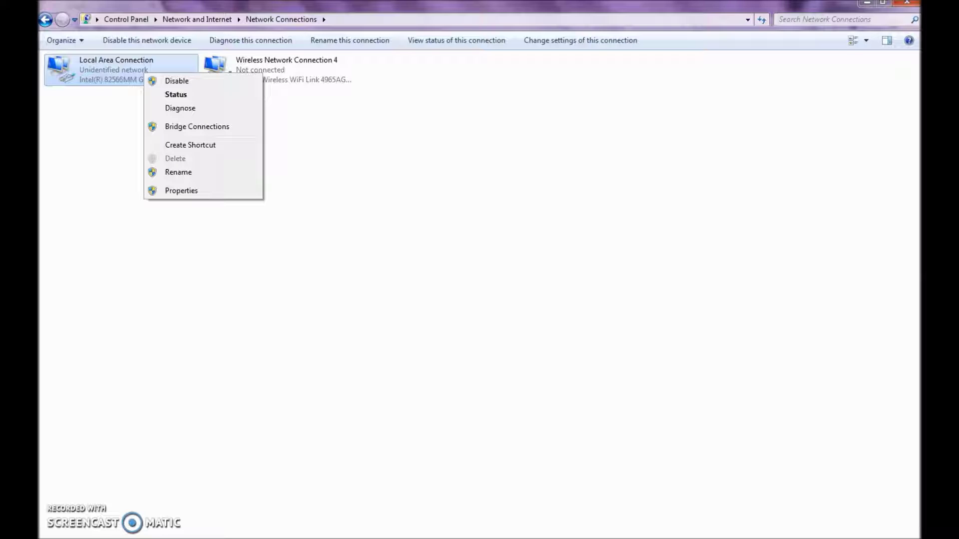
key("Escape")
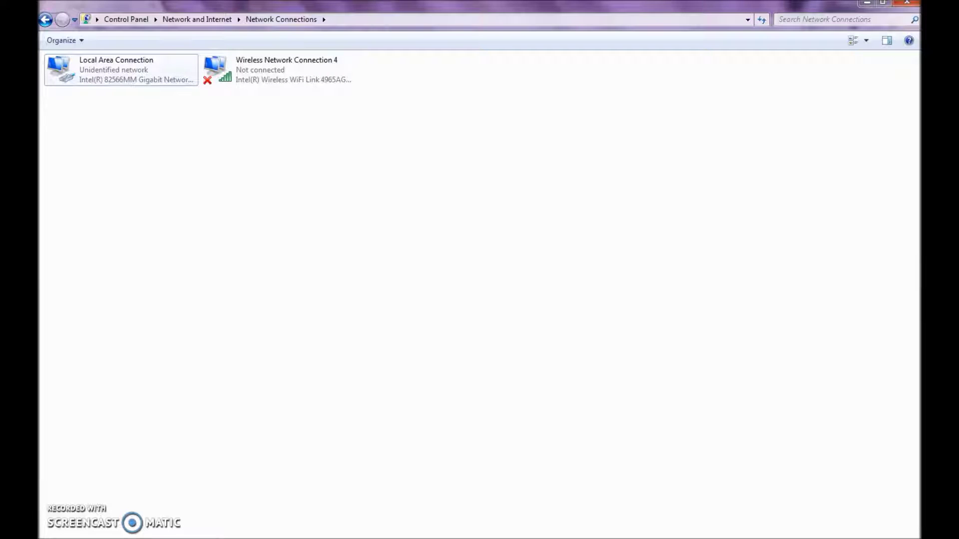
left_click(120, 70)
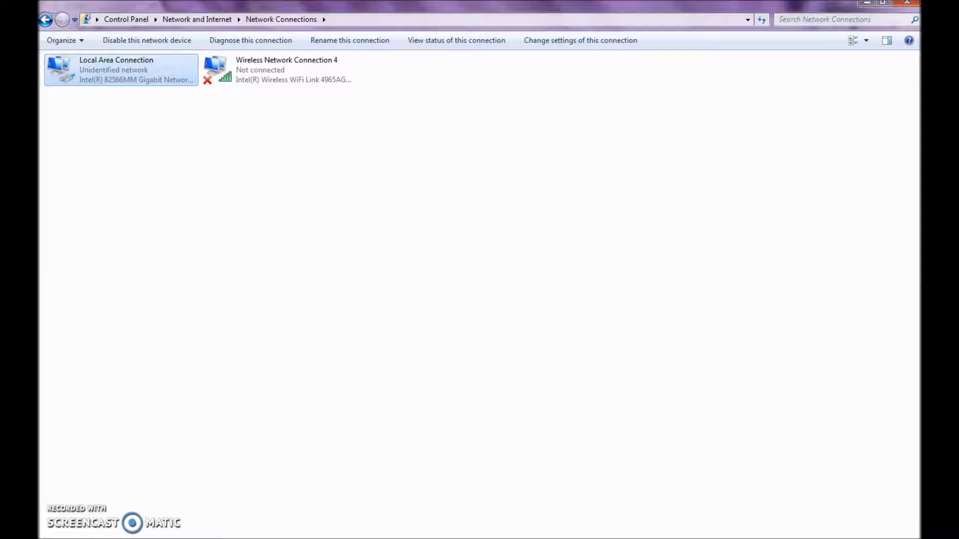
key("shift+F10")
key("Up")
key("Return")
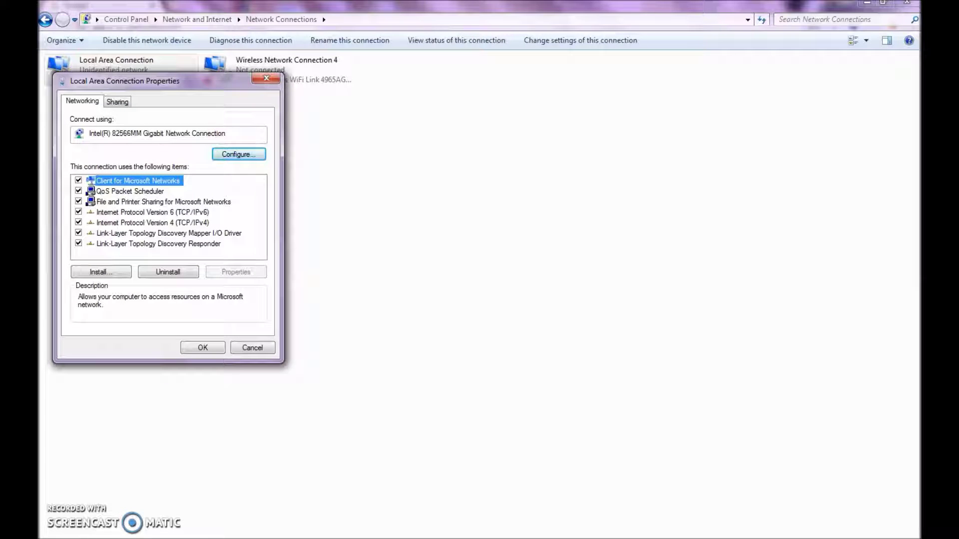
- Set TCP/IPv4 to the static address 192.168.0.101 with subnet mask 255.255.255.0
left_click(152, 222)
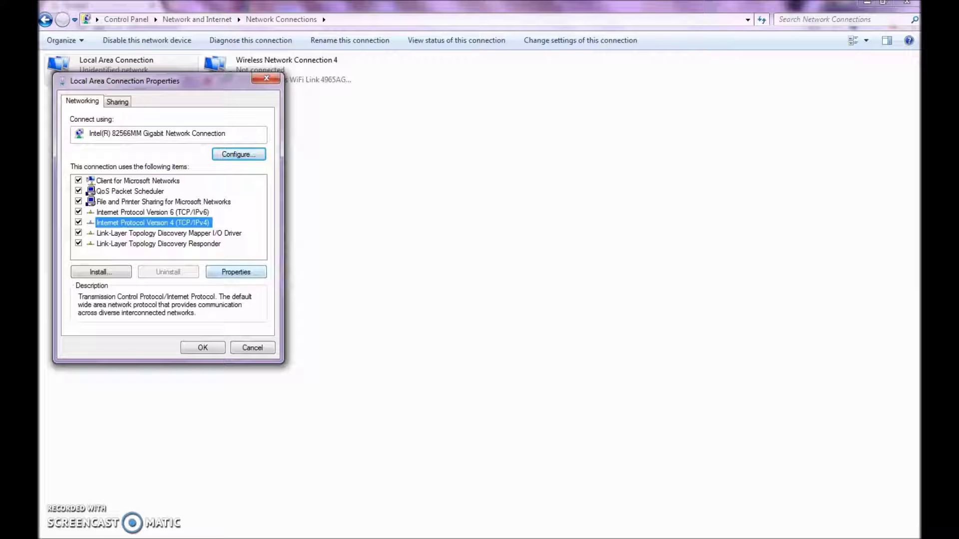
left_click(235, 271)
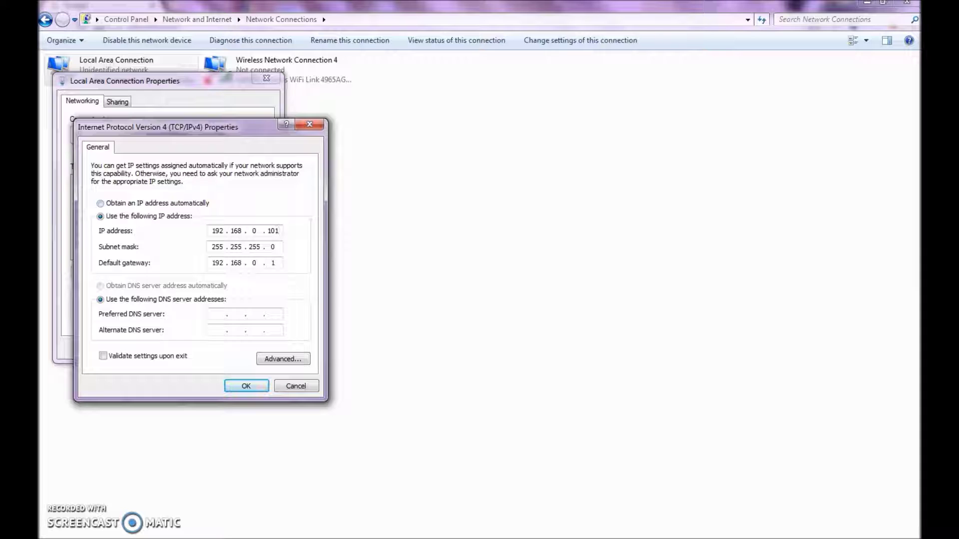
key("alt+o")
key("alt+s")
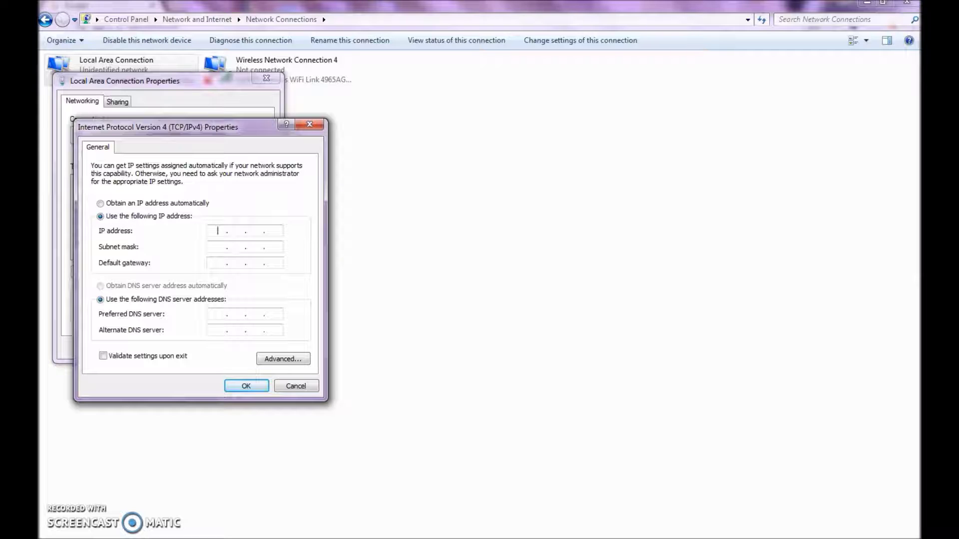
type("192 . 168 . 0 . 101")
key("Tab")
left_click(273, 263)
- Enter 192.168.0.1 as the default gateway
left_click(217, 262)
type("192 . ")
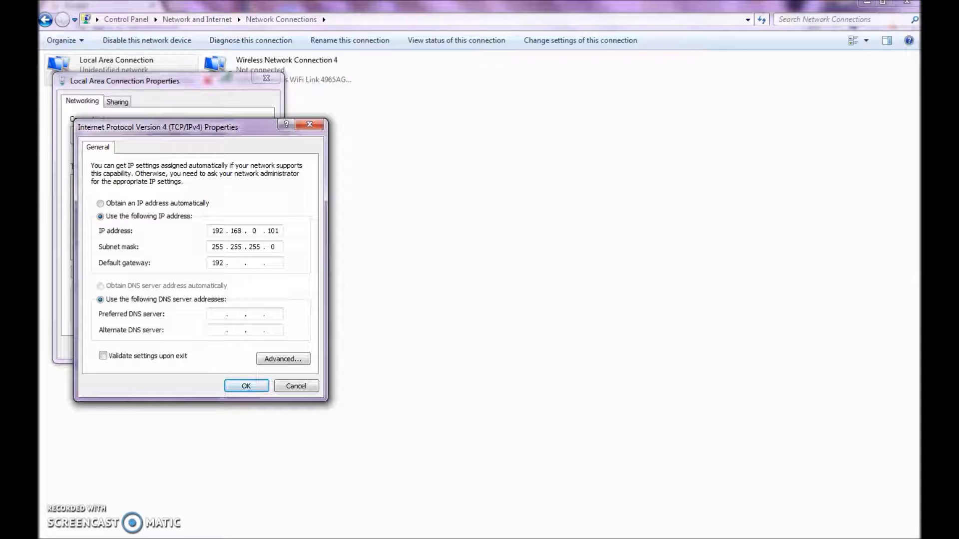
type("168 . 0")
left_click(273, 263)
type("1")
- Set preferred DNS to 114.114.114.114 and save and close the connection settings
type("114.114.114.114")
key("Return")
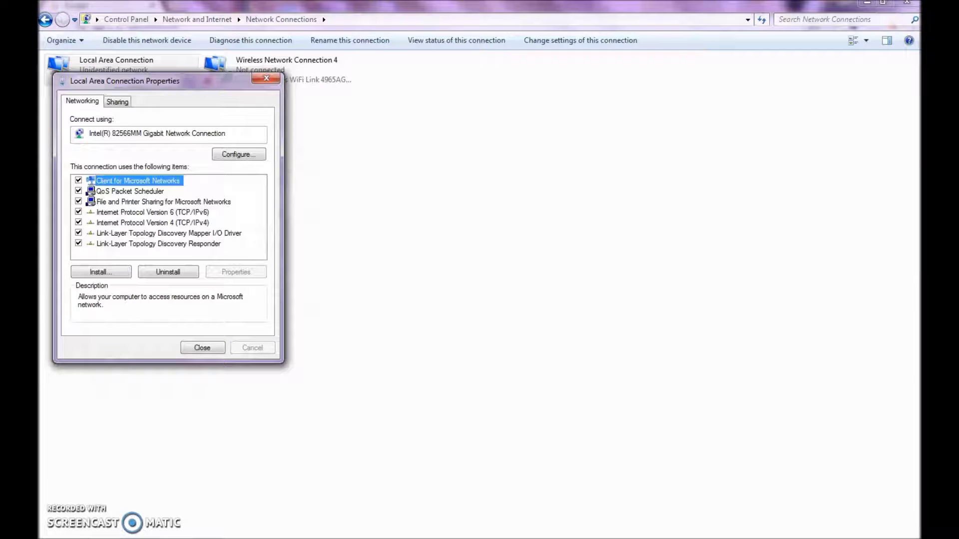
key("Return")
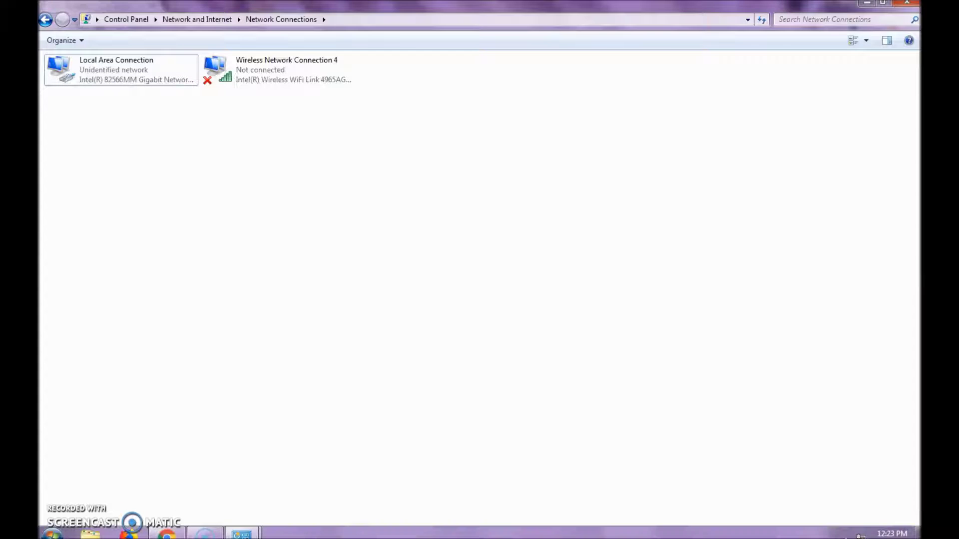
key("alt+Tab")
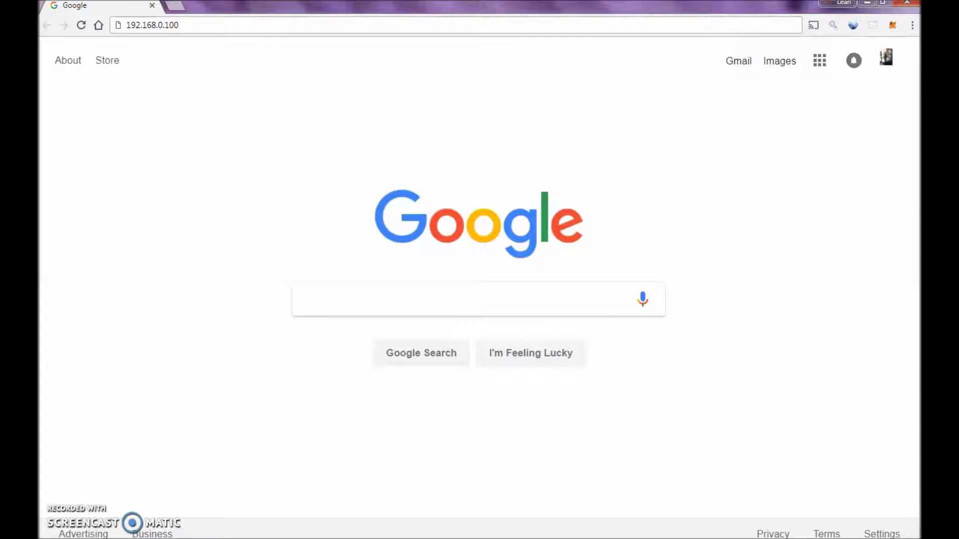
- Load the Avalon controller at 192.168.0.100 in Chrome
left_click(152, 25)
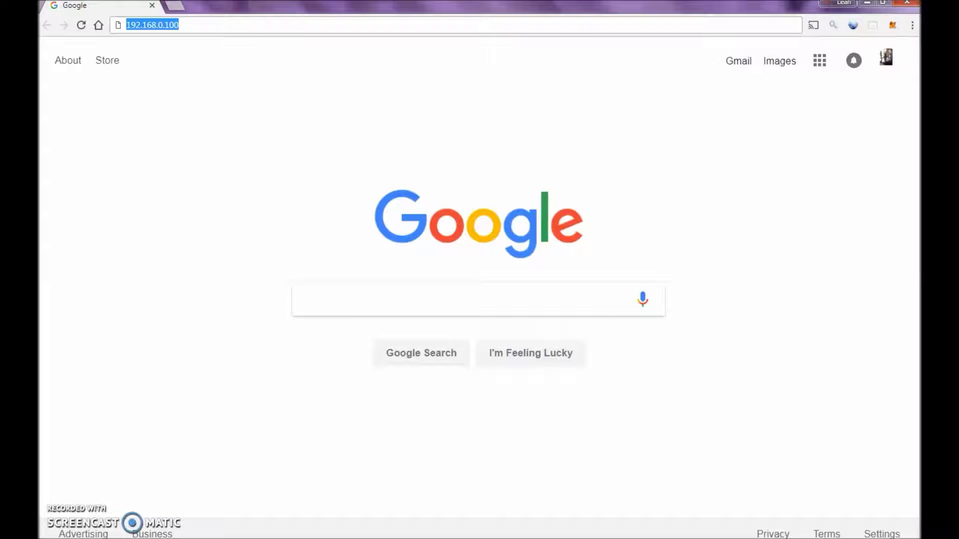
key("Return")
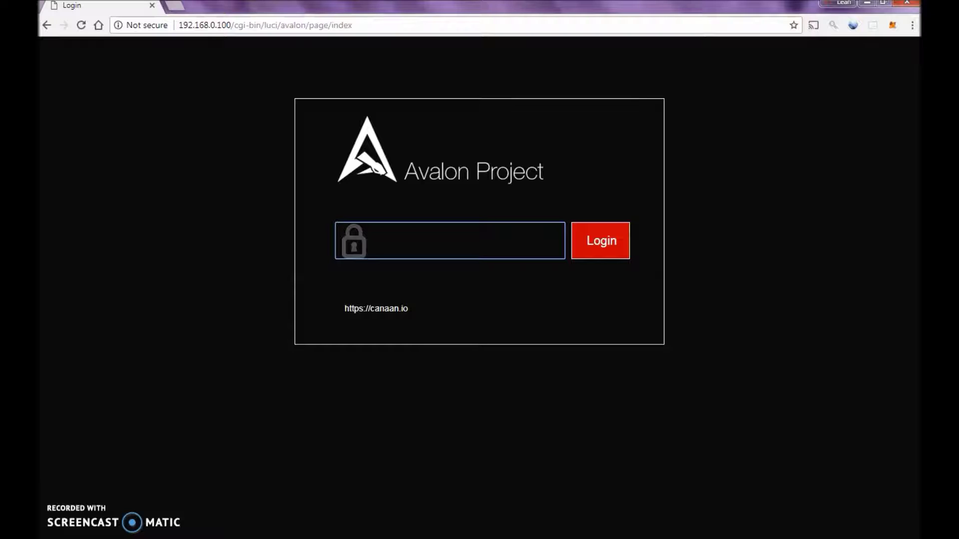
- Log in and fill both Change Password fields with a first password value
key("Return")
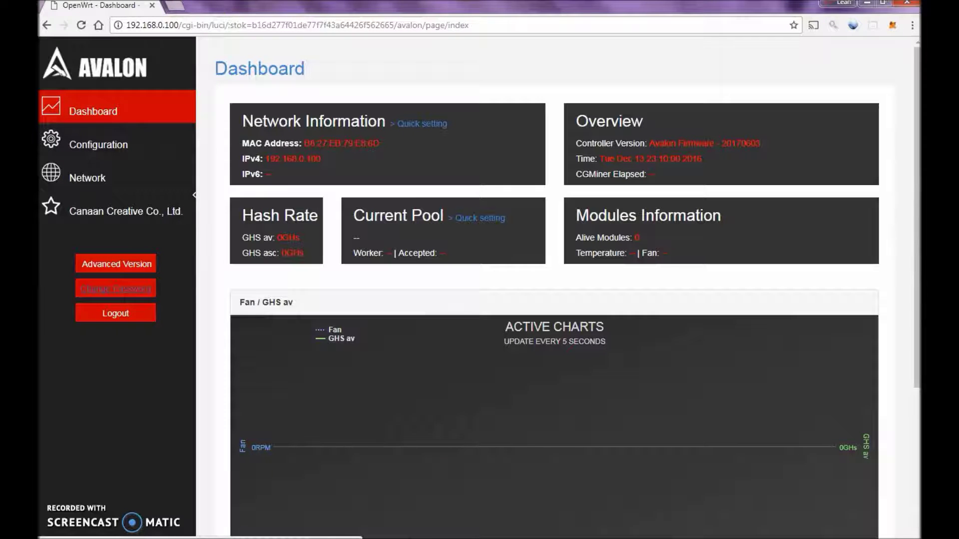
left_click(116, 289)
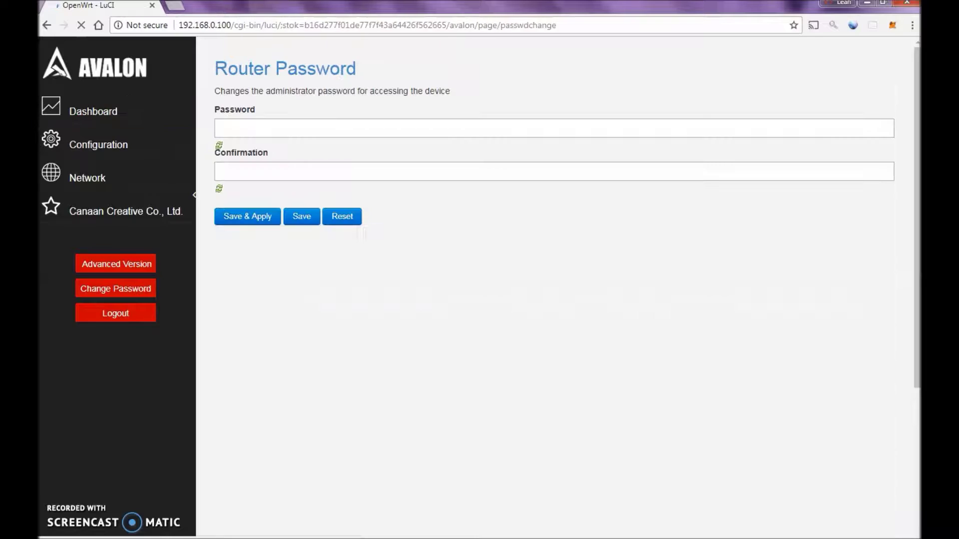
left_click(216, 129)
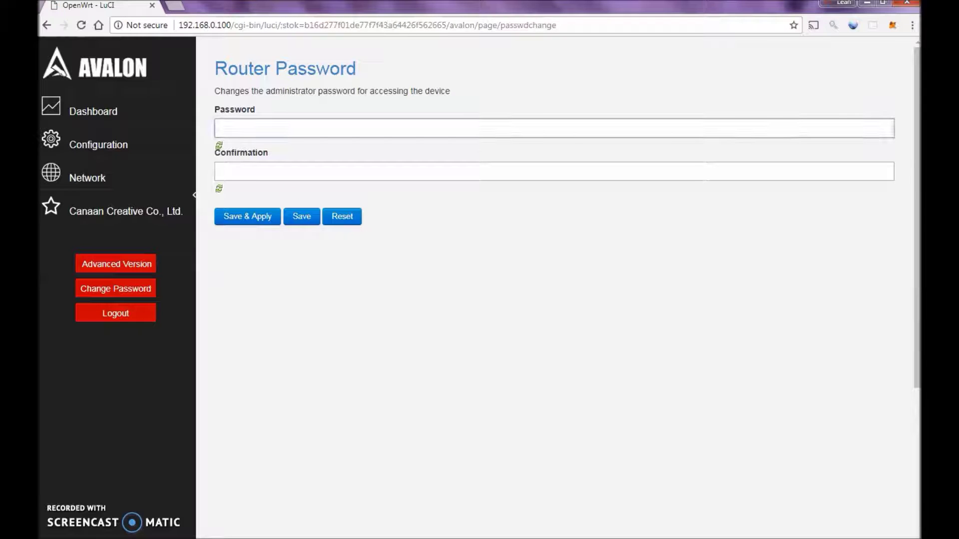
type("root")
left_click(220, 172)
type("root")
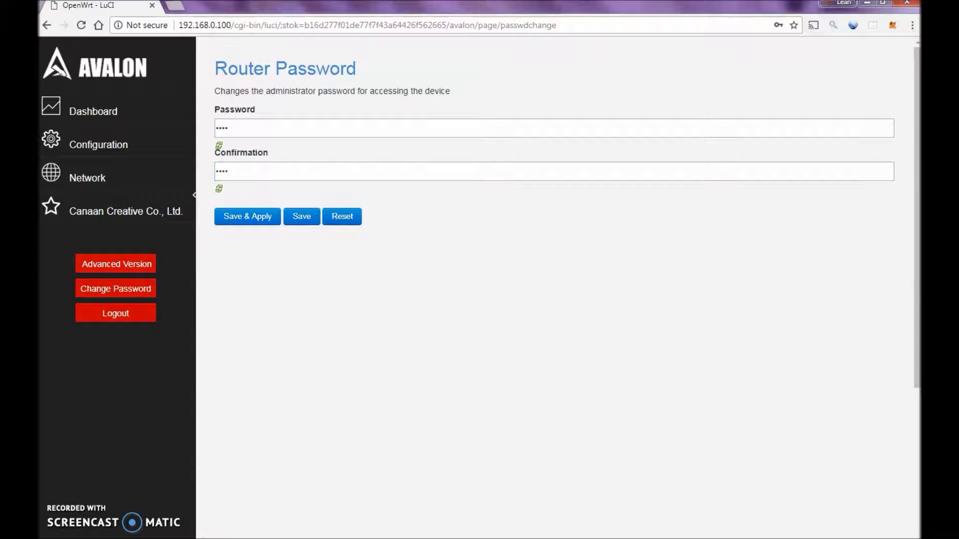
- Replace it with the new six-character password in both fields, then Save & Apply
left_click(222, 129)
key("ctrl+a")
left_click(228, 128)
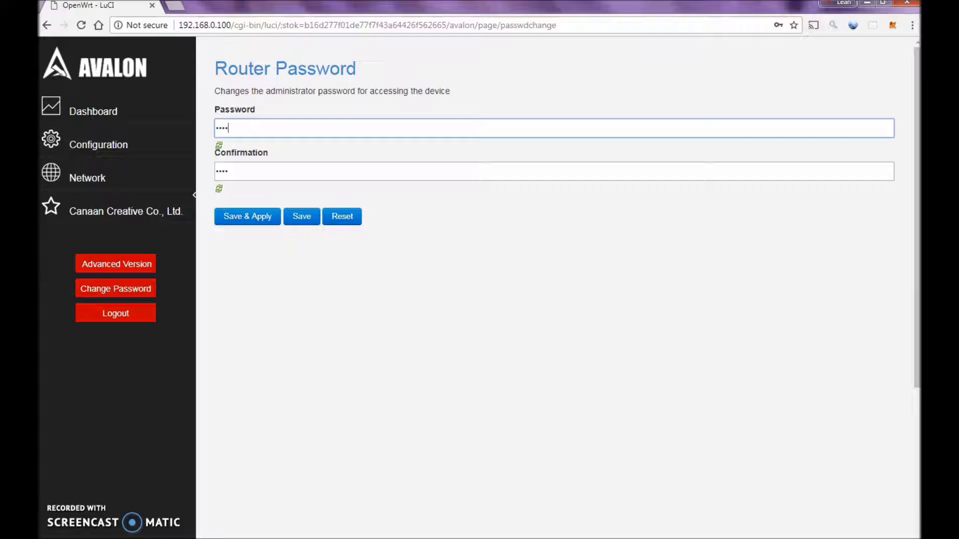
key("ctrl+a")
type("123456")
key("Tab")
type("123456")
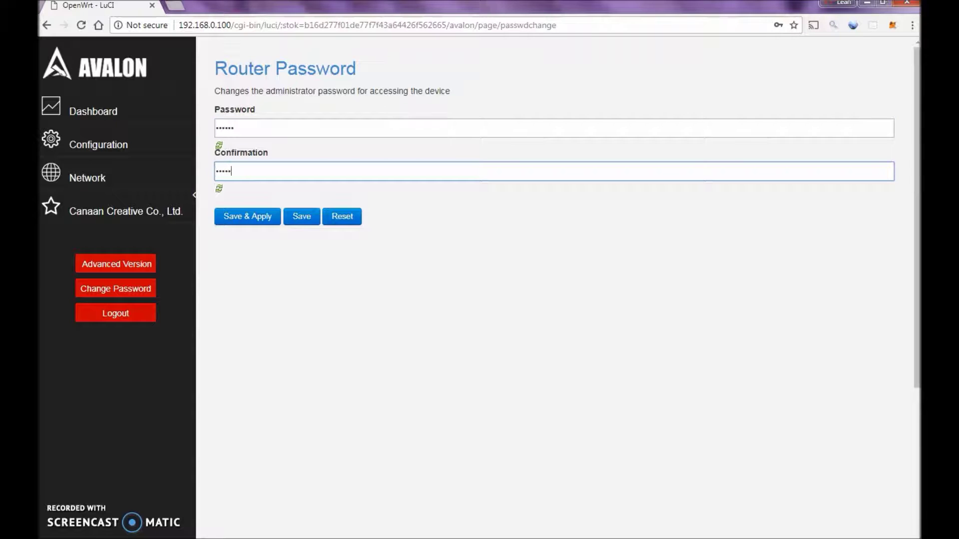
key("Return")
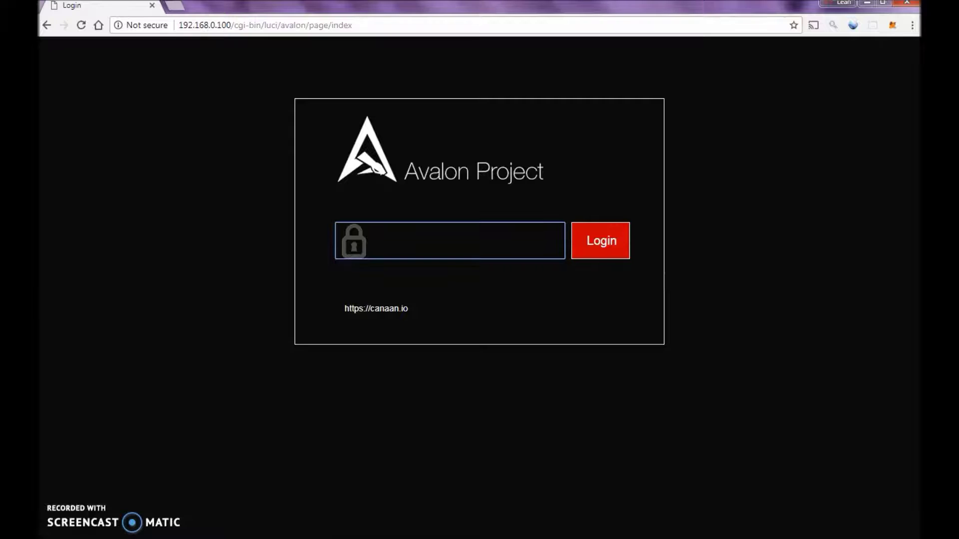
- Sign in with the new password and dismiss Chrome's save-password bubble
type("••••••")
key("Return")
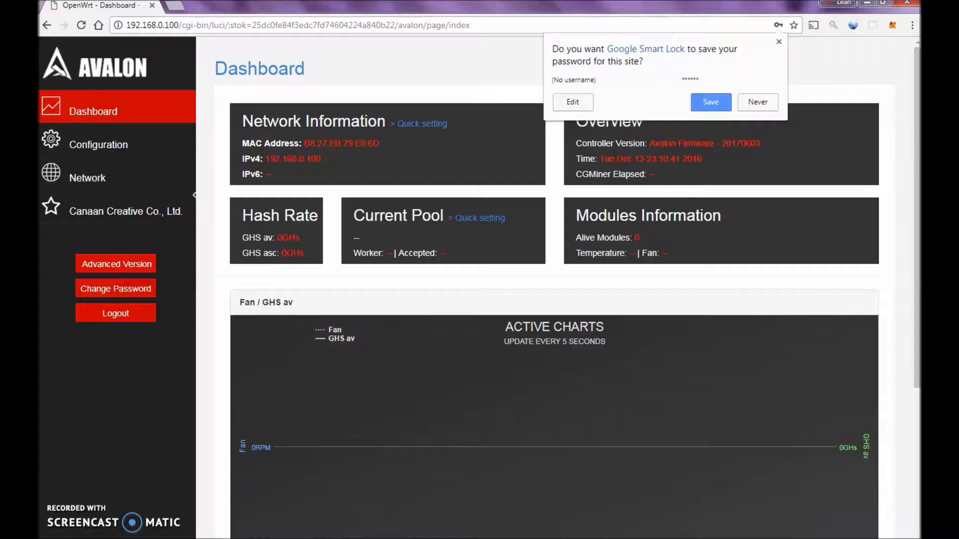
key("Escape")
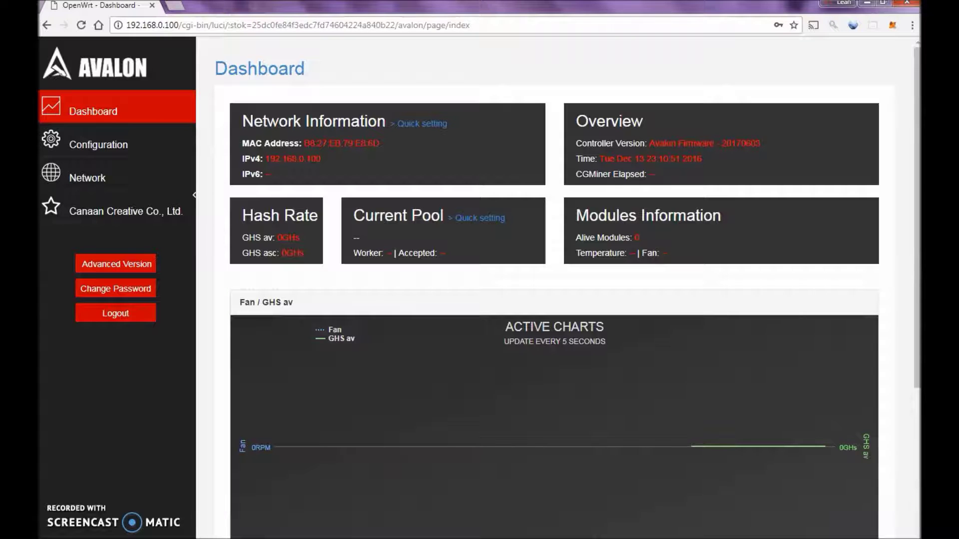
triple_click(348, 143)
left_click(477, 218)
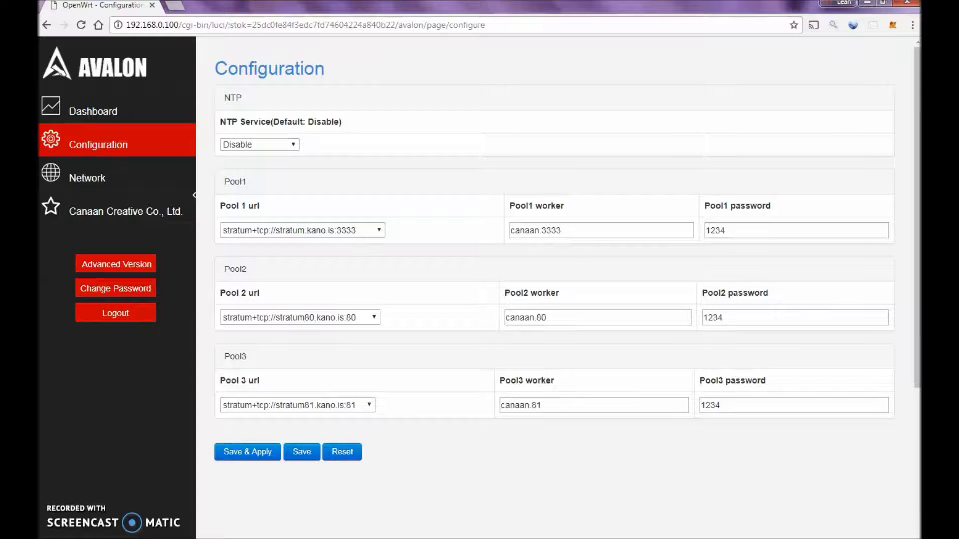
- Leave NTP set to Disable and scroll down to the pool settings
left_click(259, 145)
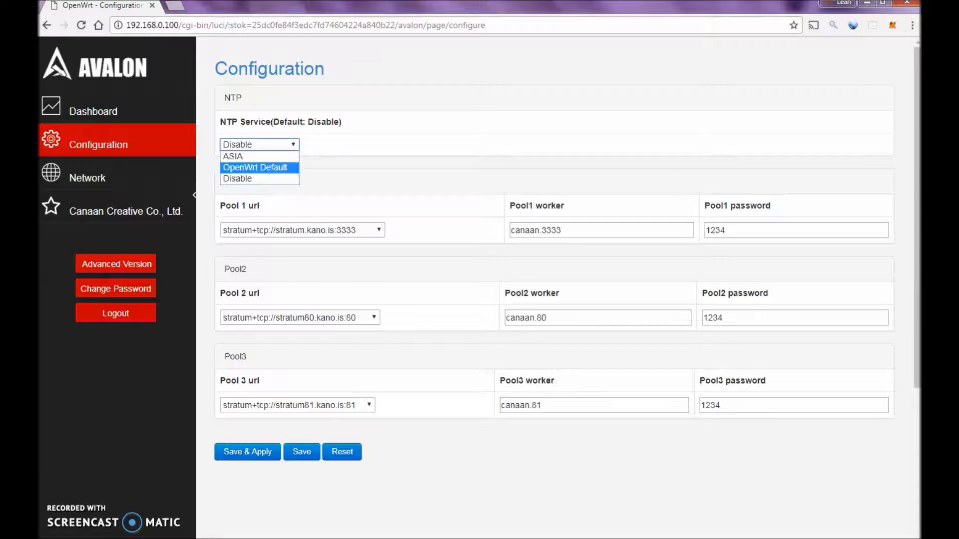
key("Return")
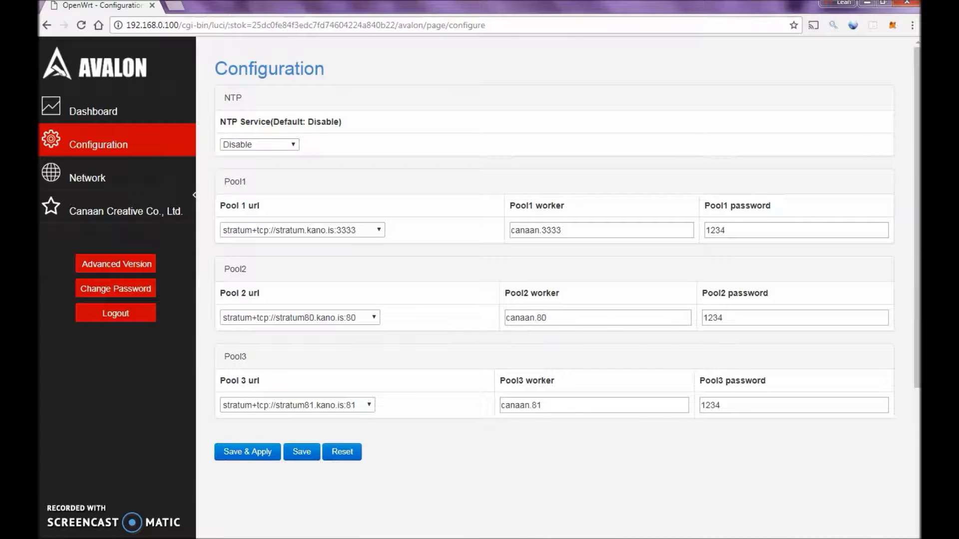
scroll(554, 250, "down", 1)
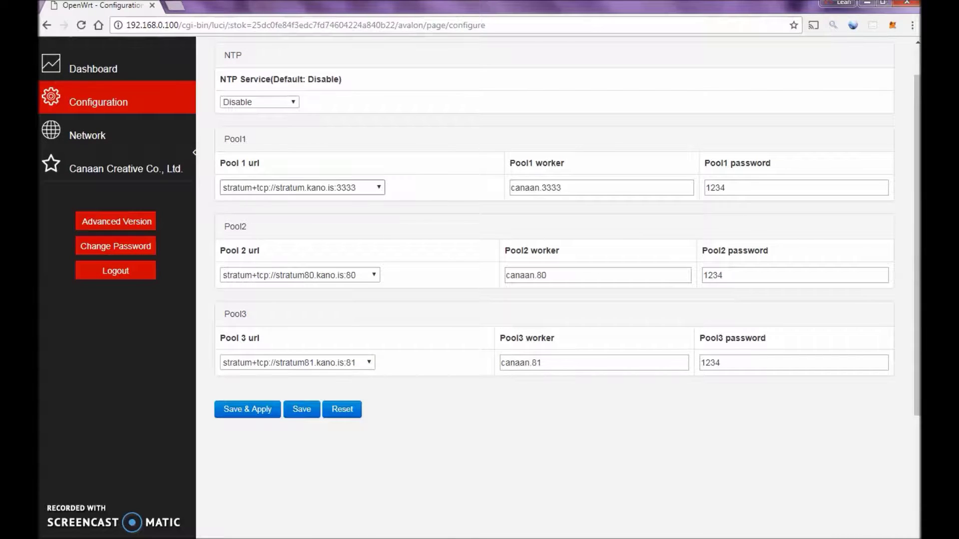
double_click(551, 188)
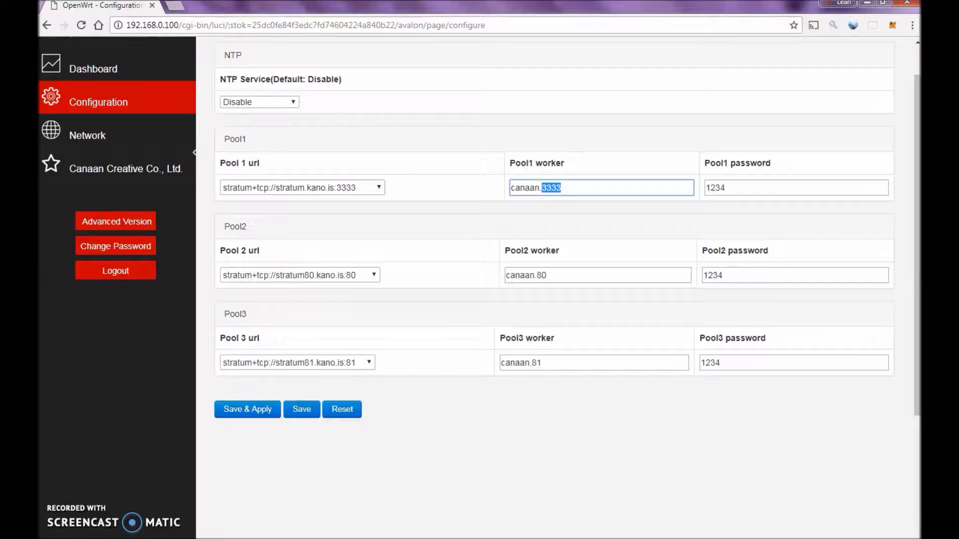
- Set Pool 1 url to custom stratum+tcp://stratum.slushpool.is:3333 by replacing kano with slushpool
left_click(302, 188)
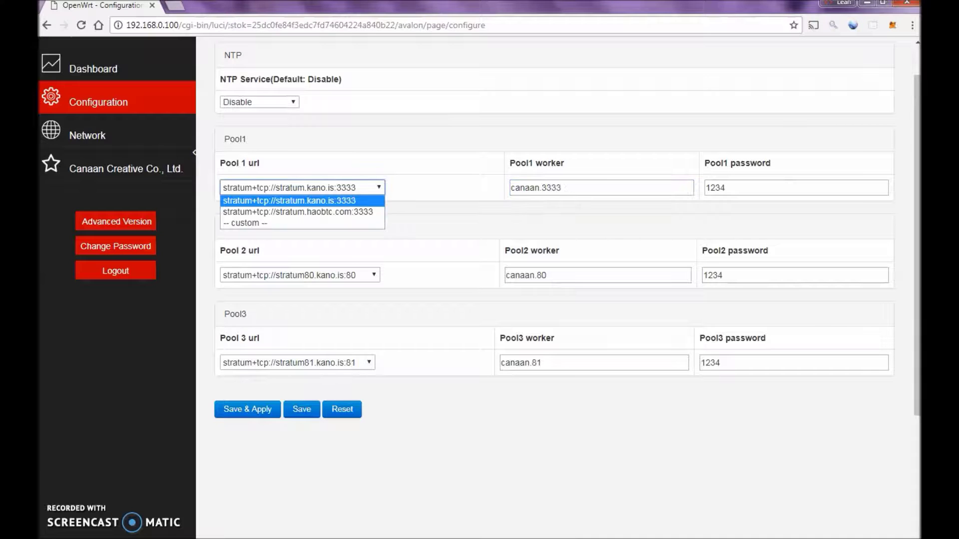
key("Down")
key("Up")
key("Down")
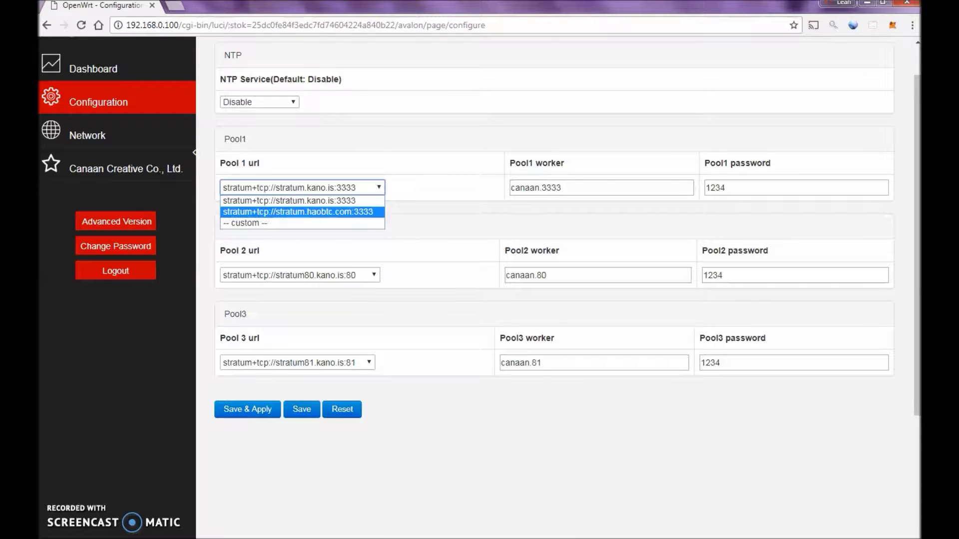
key("Down")
key("Return")
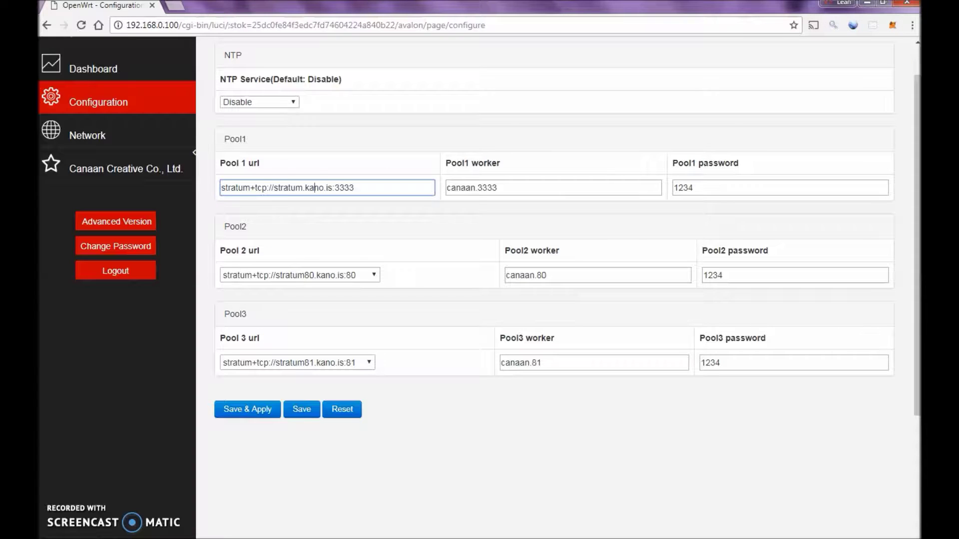
double_click(314, 188)
type("slushpool")
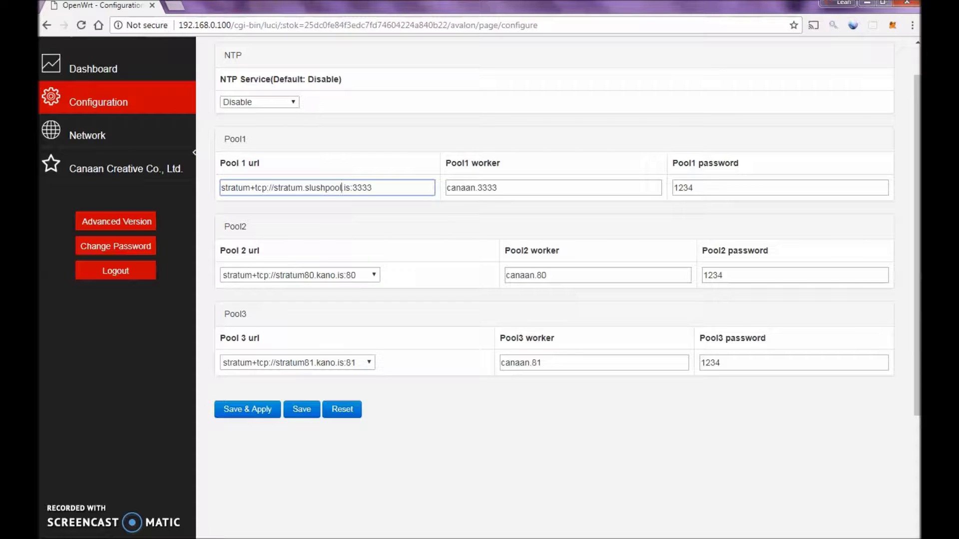
key("ctrl+shift+Left")
key("shift+Home")
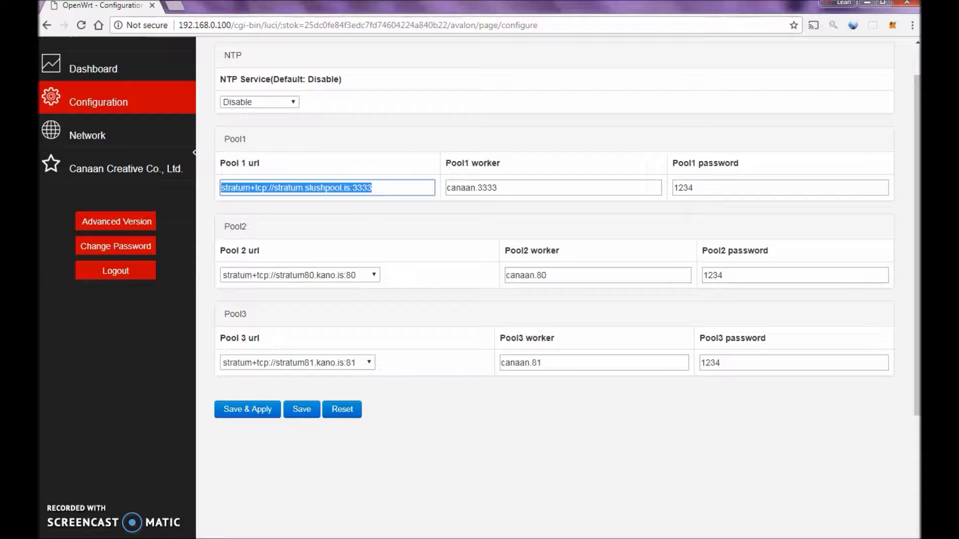
key("End")
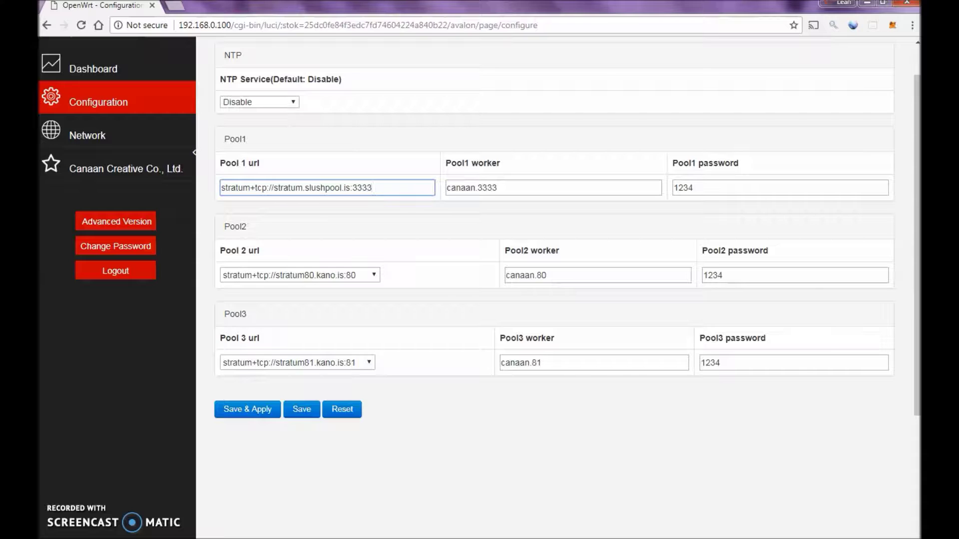
key("Tab")
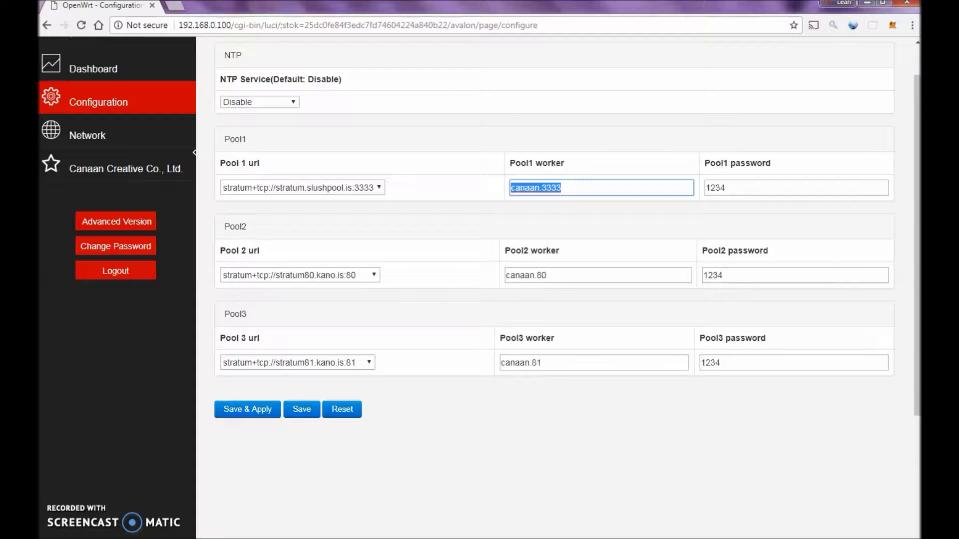
- Type the SlushPool username.workername over canaan.3333 in the Pool1 worker field
type("Athomecry")
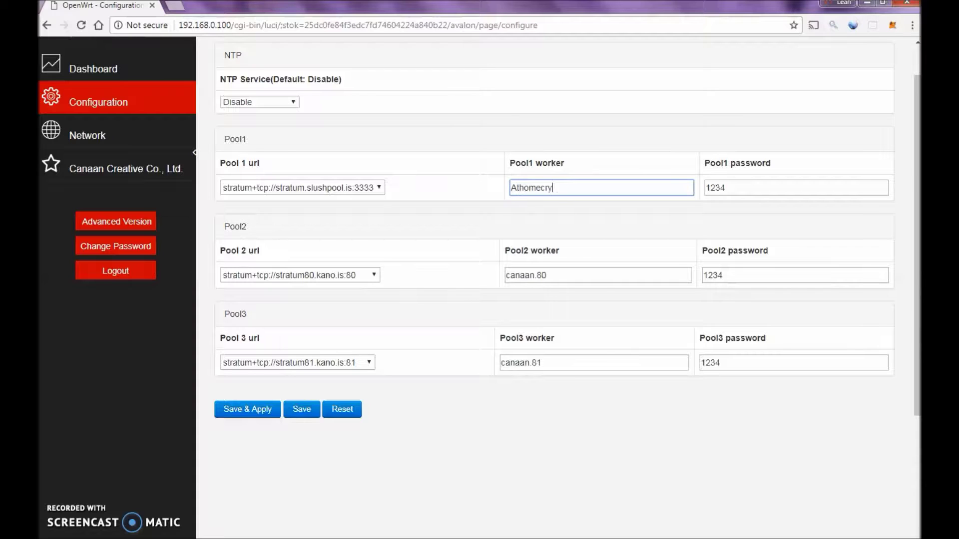
type("pto.slushpool")
double_click(529, 188)
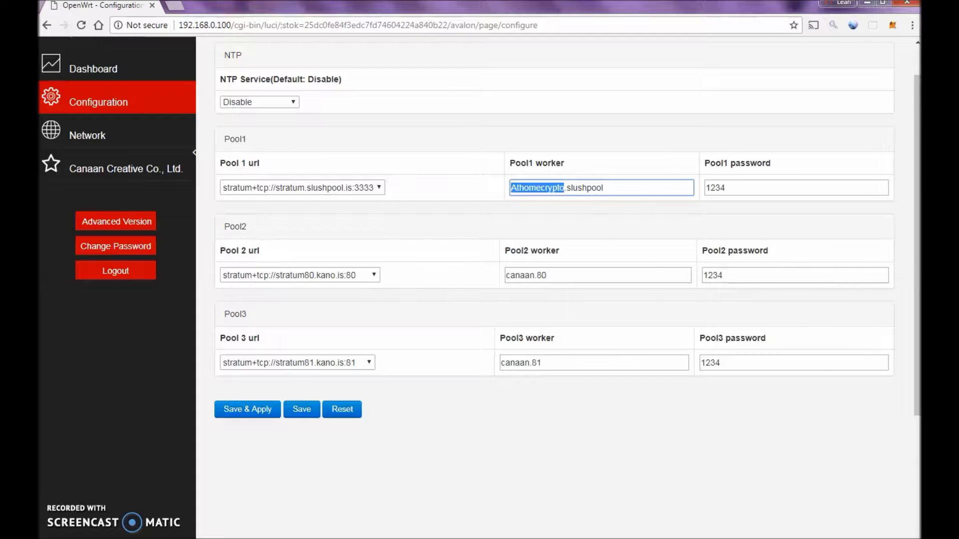
double_click(584, 187)
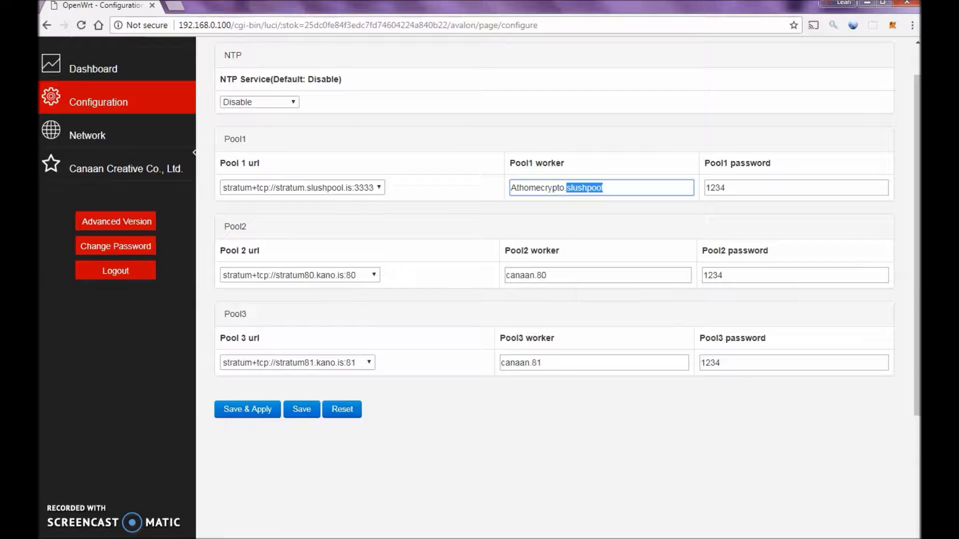
left_click(725, 188)
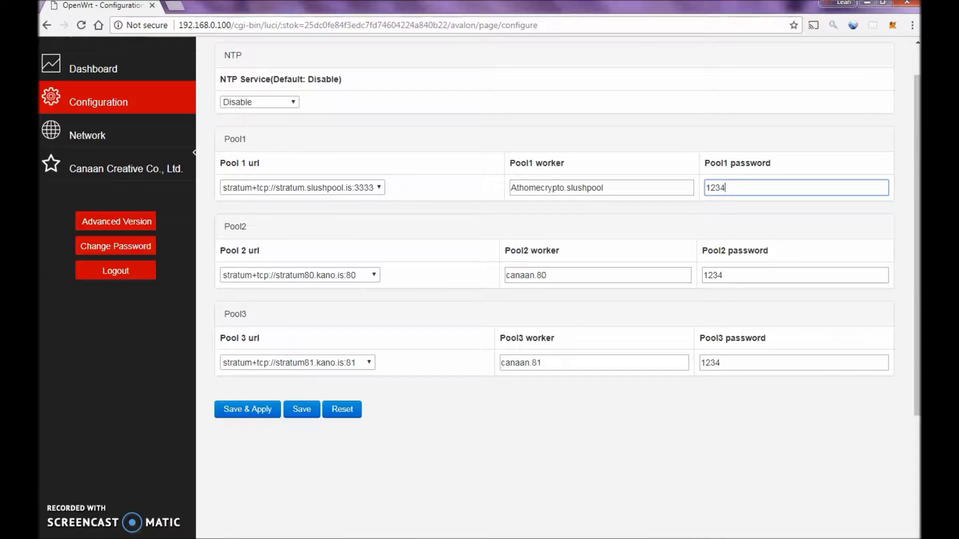
left_click(546, 275)
- Delete the Pool2 worker canaan.80 and the Pool3 worker name, leaving both blank
left_click_drag(546, 275, 505, 275)
key("BackSpace")
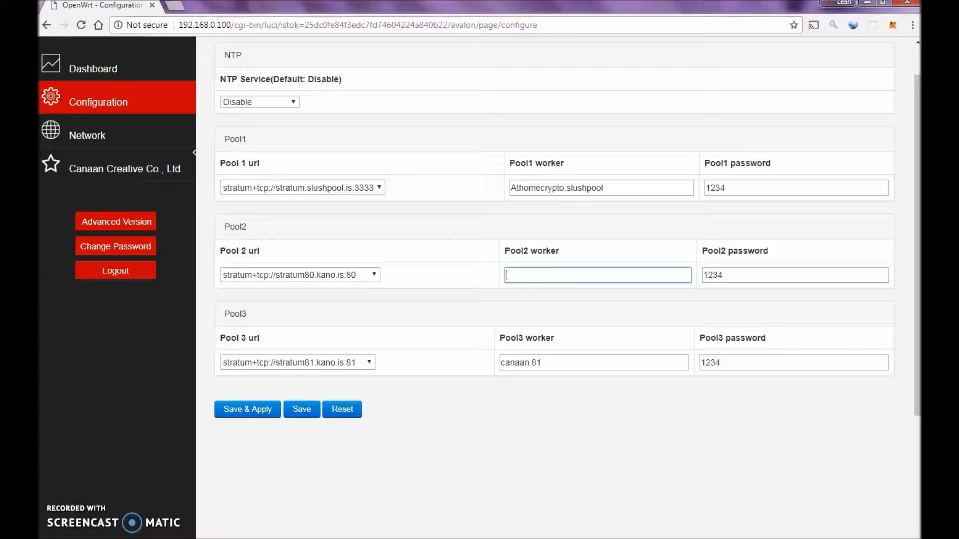
left_click_drag(541, 363, 500, 362)
key("BackSpace")
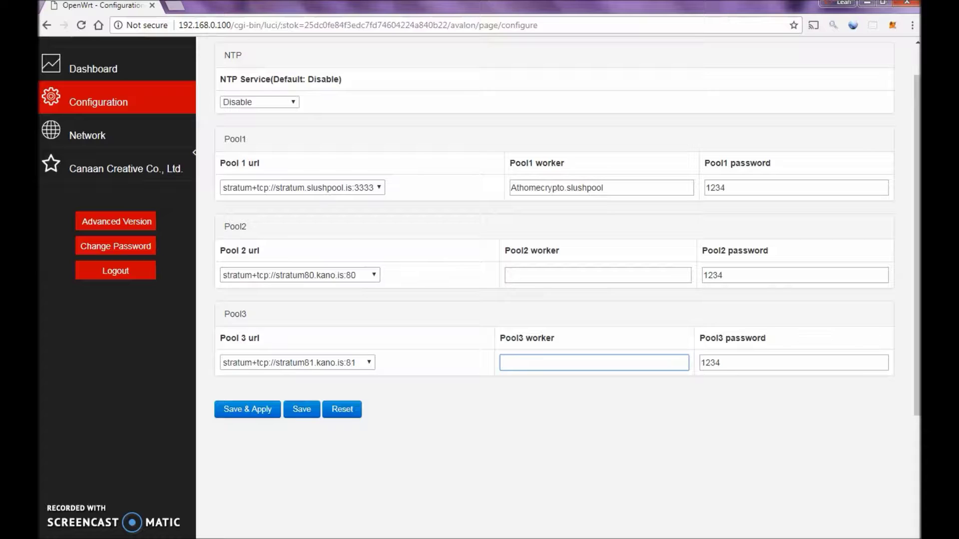
left_click(506, 275)
left_click(502, 362)
left_click(506, 275)
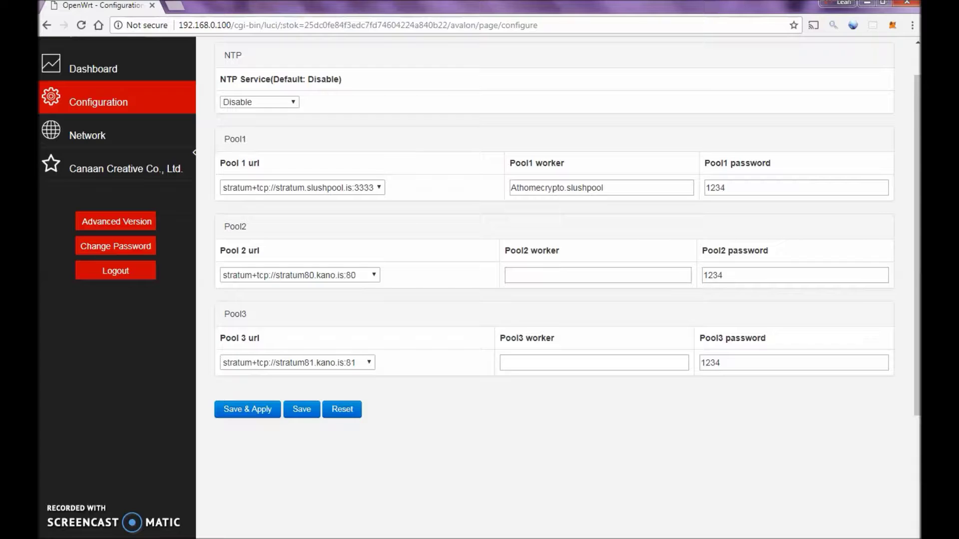
- Leave the Pool 3 URL and the Pool 2 URL stratum80.kano.is:80 unchanged, then save and apply the pool configuration
left_click(297, 362)
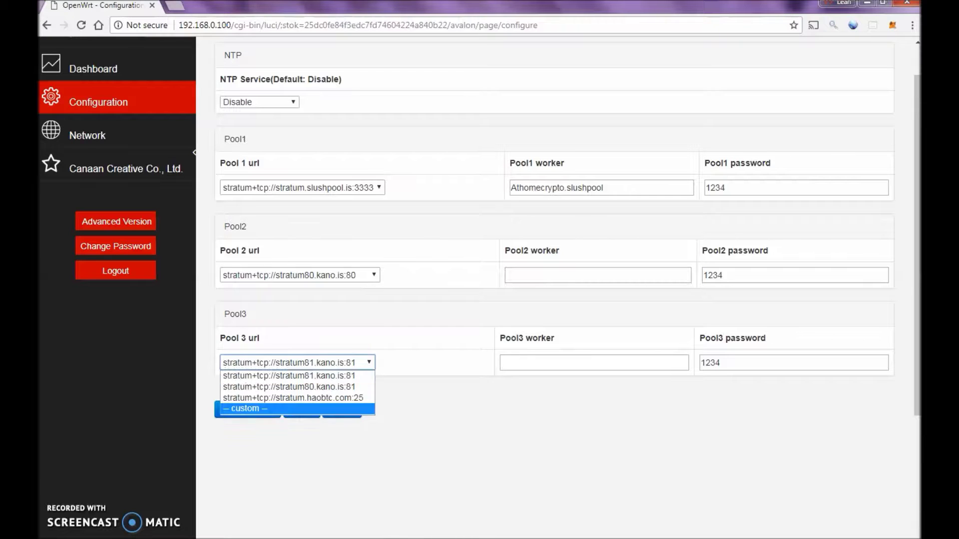
key("Escape")
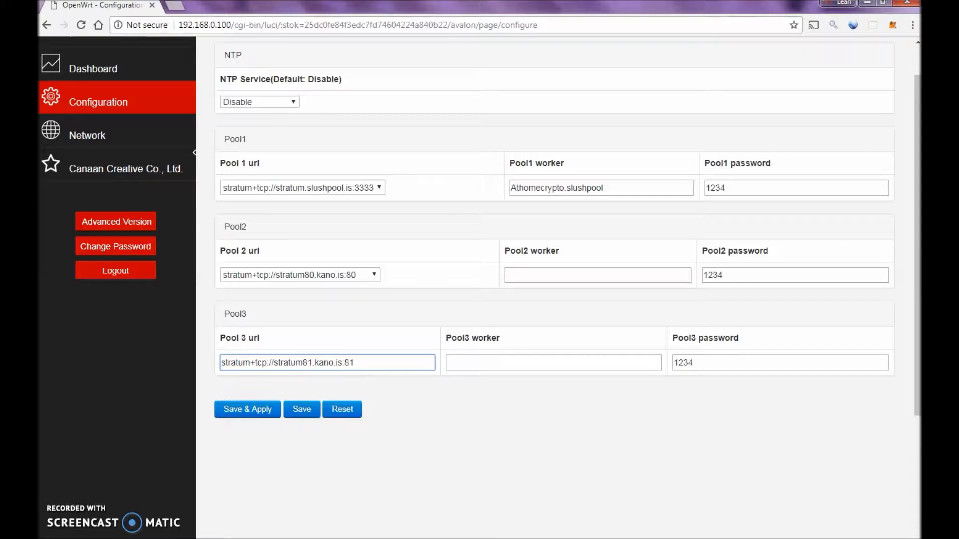
left_click(299, 275)
key("Escape")
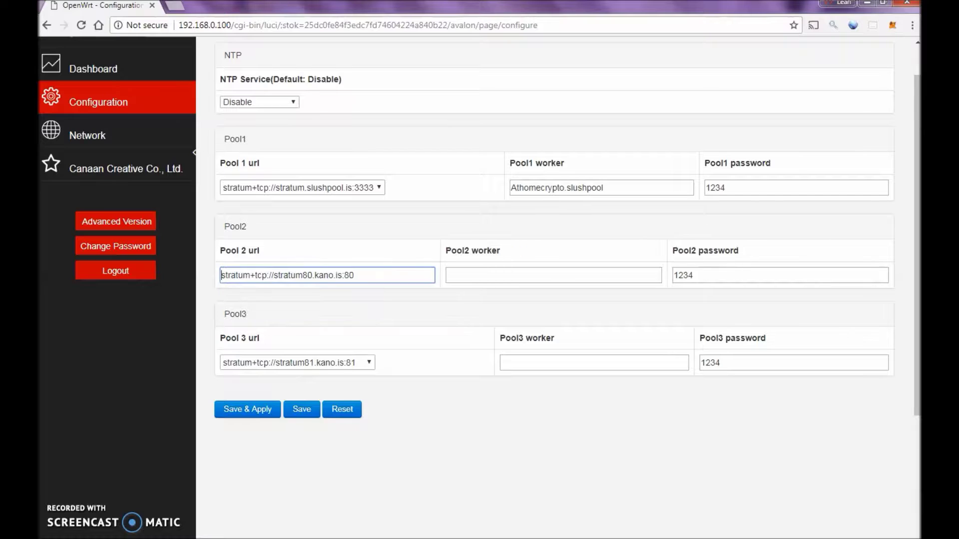
key("alt+Down")
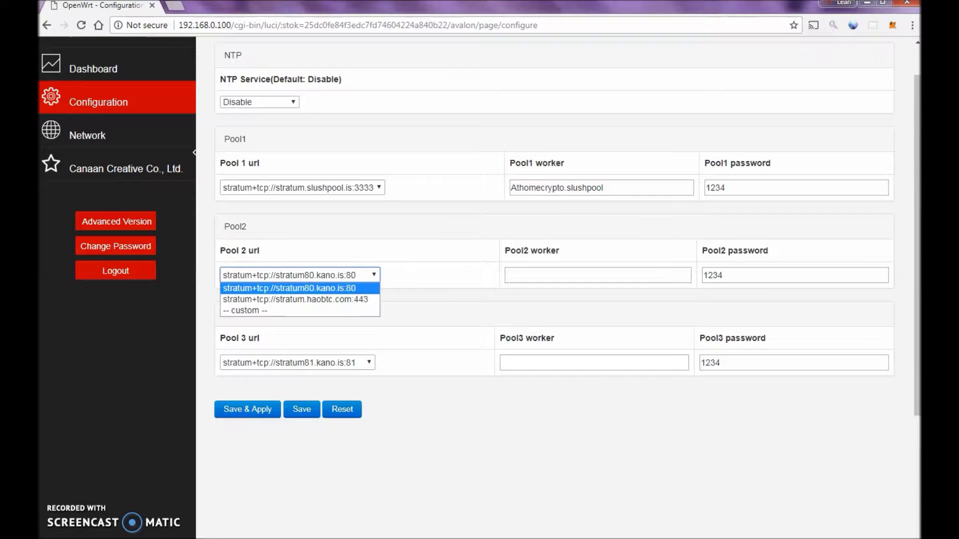
key("Escape")
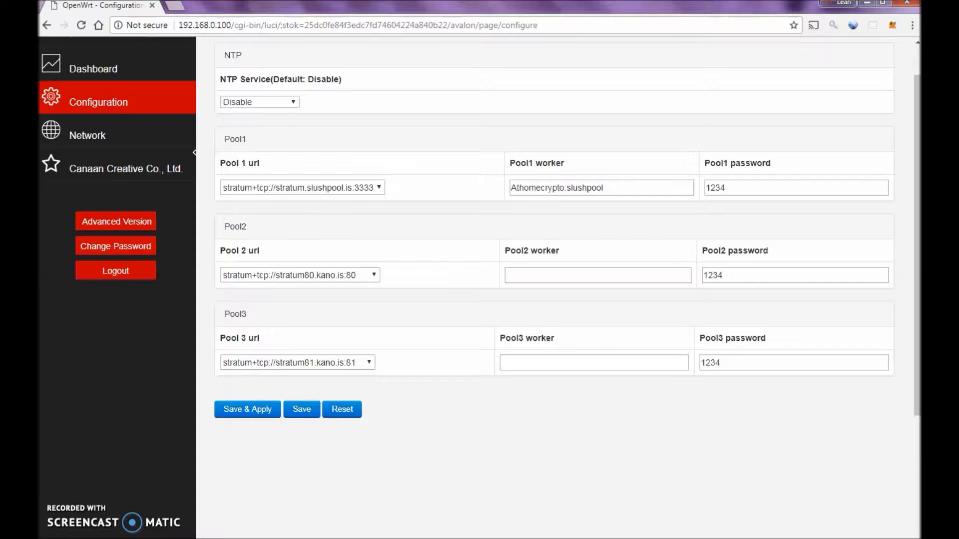
key("Return")
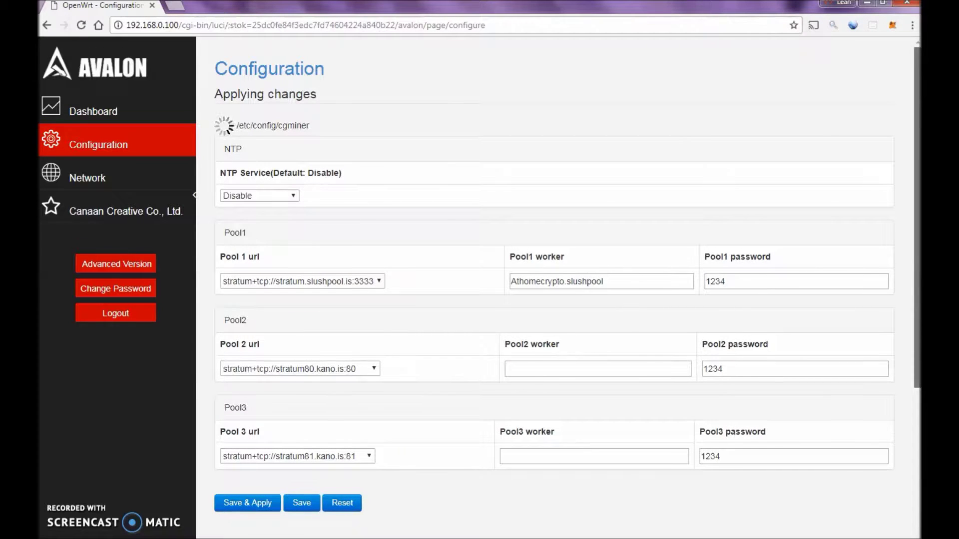
- Let the pool changes finish applying, then go to the Network page showing static IP 192.168.0.100
scroll(554, 288, "down", 5)
scroll(554, 288, "up", 3)
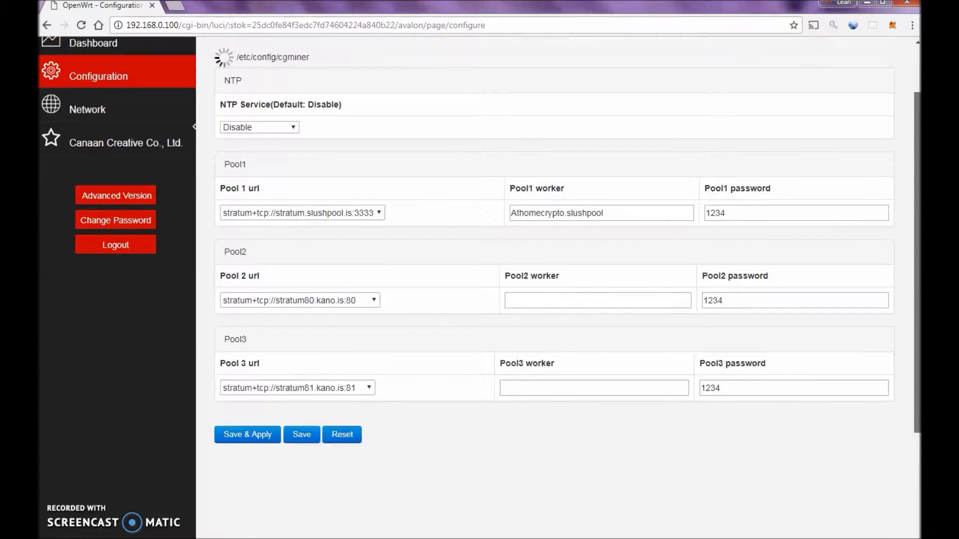
scroll(554, 287, "up", 2)
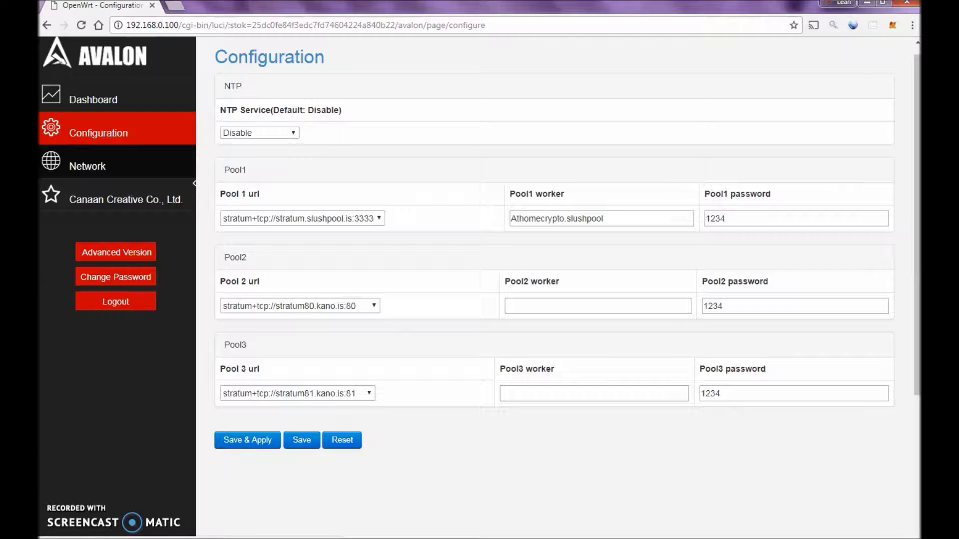
left_click(88, 166)
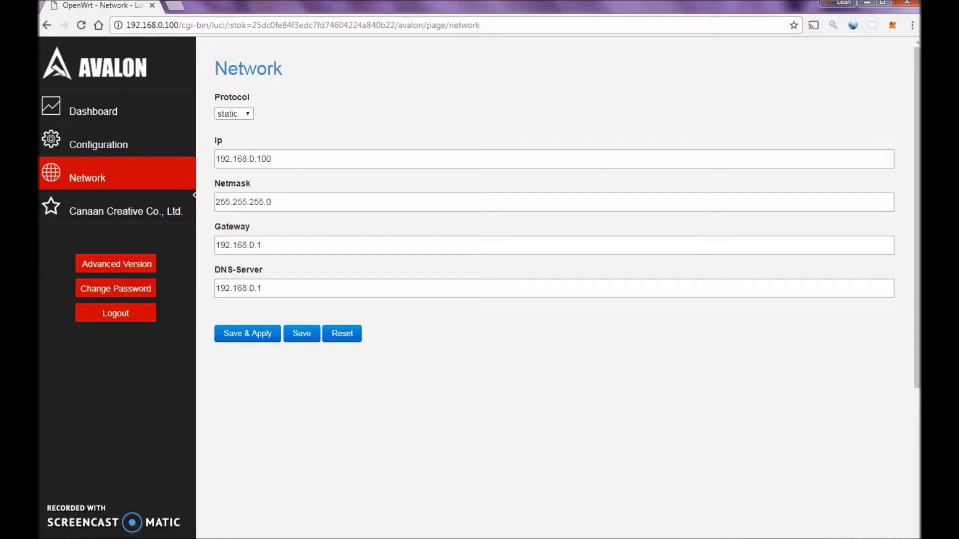
- Change the IP address's third number from 0 to 1, making it 192.168.1.100
left_click(271, 159)
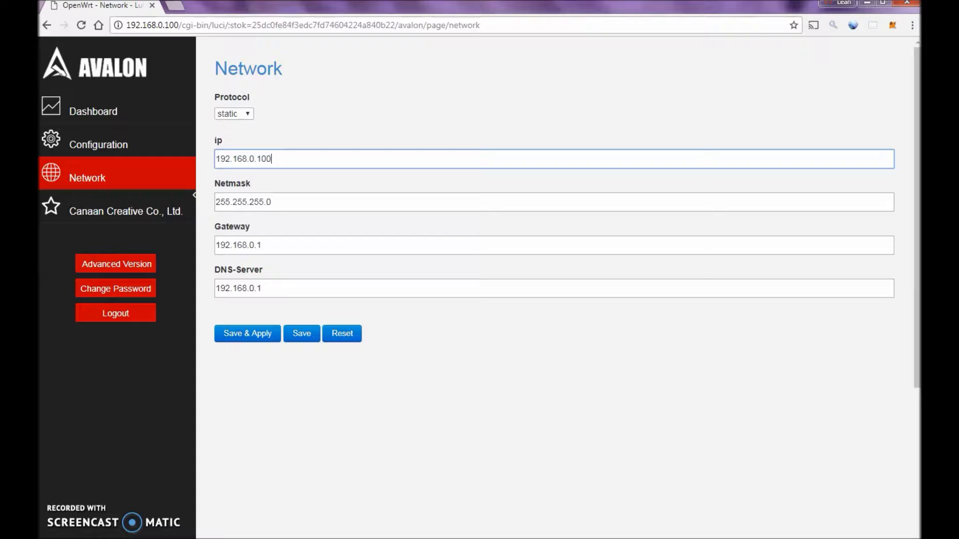
left_click(254, 159)
key("BackSpace")
type("1")
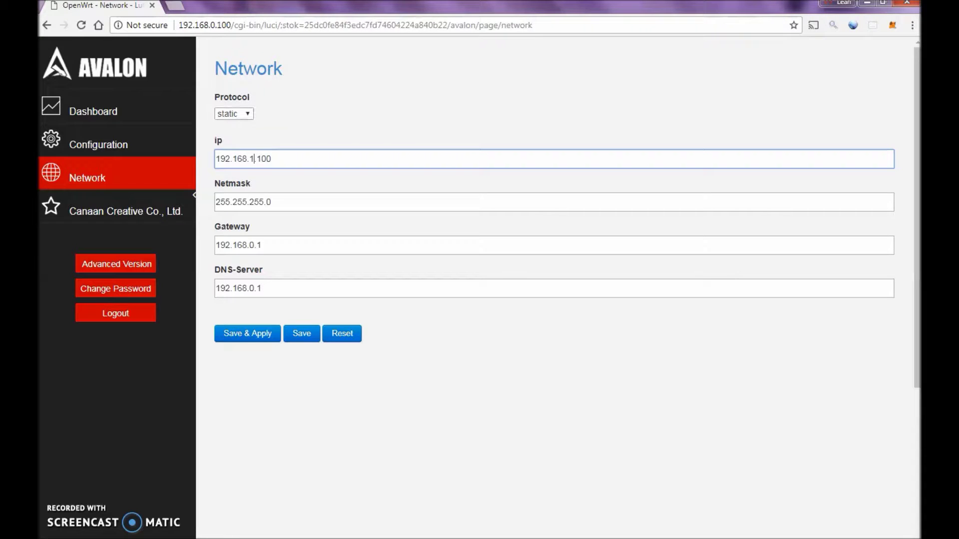
- Switch the network protocol from static to DHCP and save and apply the network settings
key("shift+Tab")
key("alt+Down")
key("Down")
key("Return")
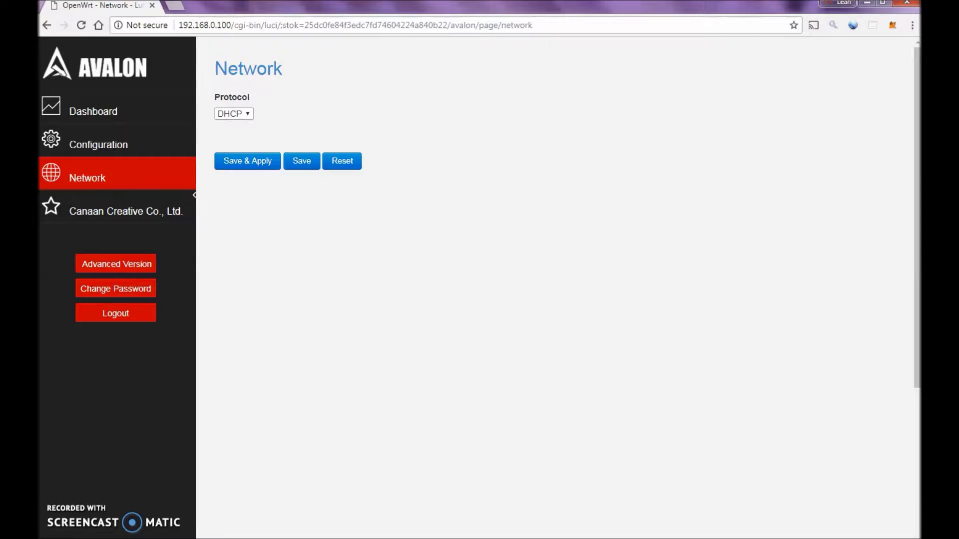
key("Tab")
key("Return")
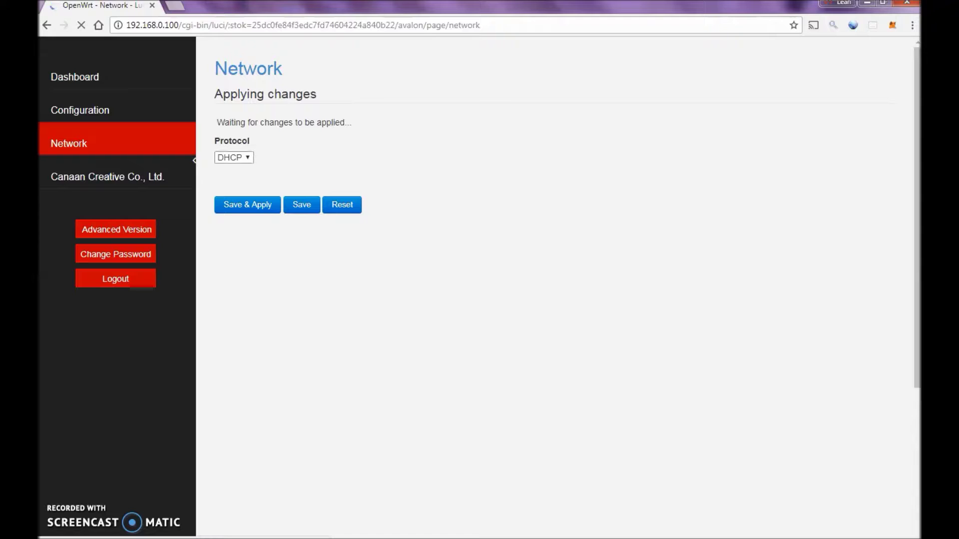
left_click(233, 157)
left_click(227, 170)
left_click(249, 203)
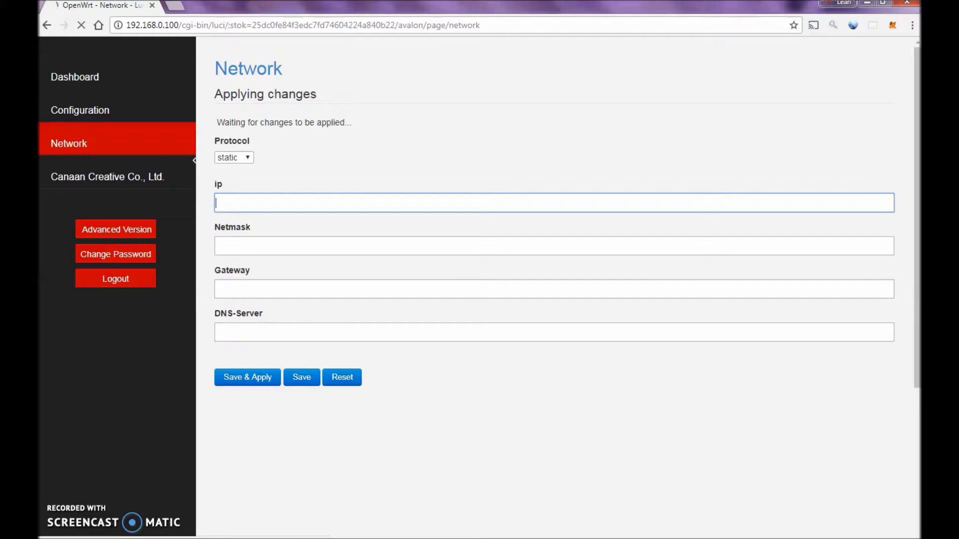
left_click(234, 158)
key("Down")
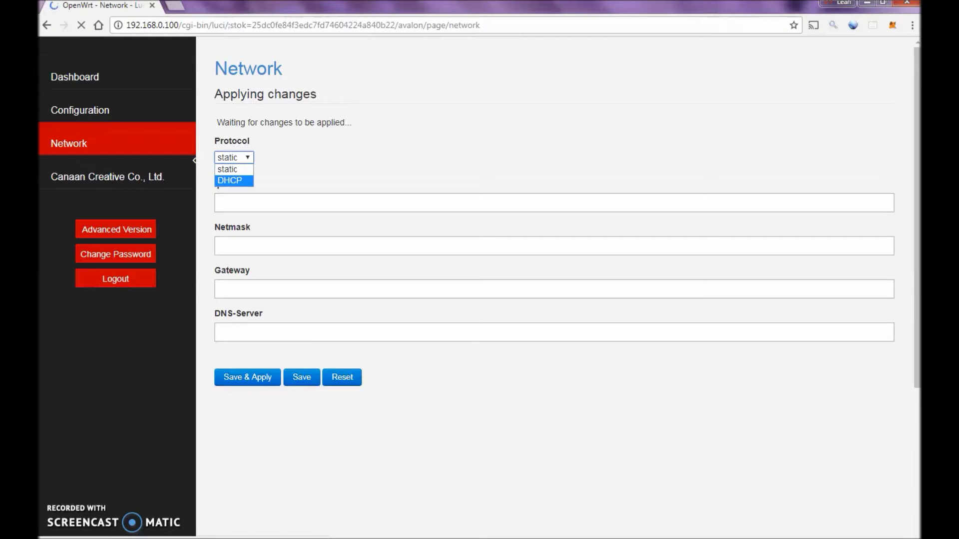
key("Return")
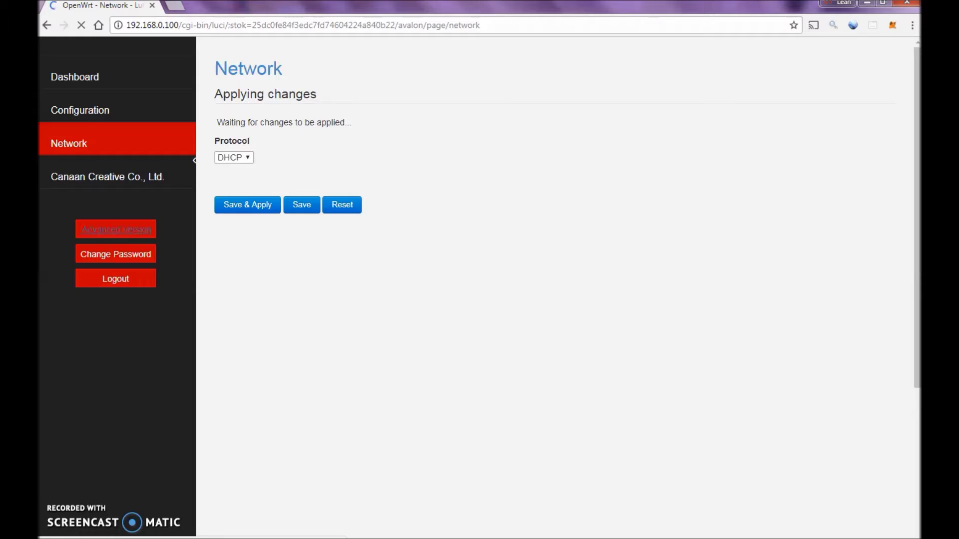
left_click(116, 229)
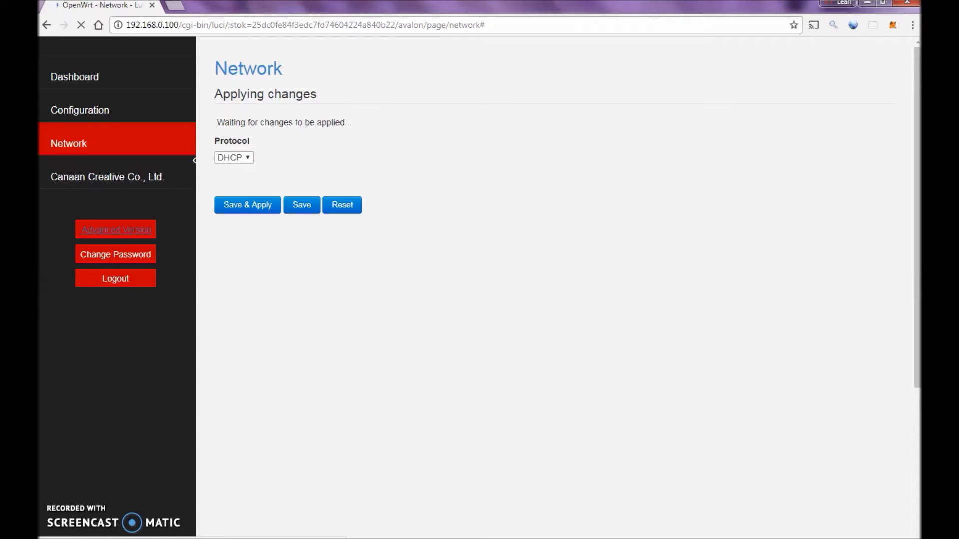